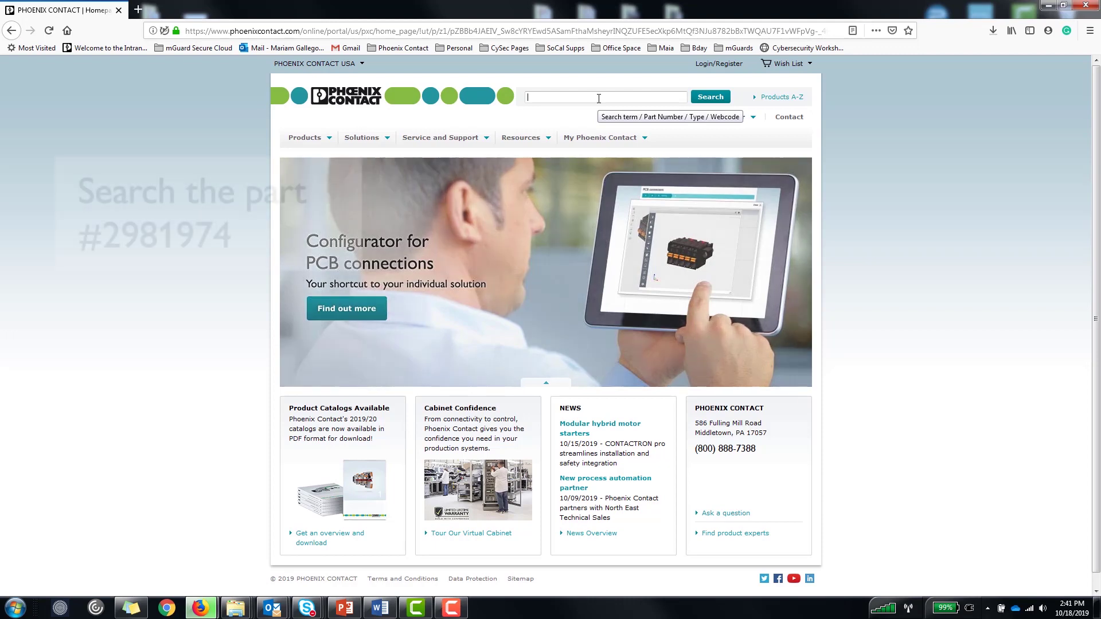
# Find FL MGUARD DM UNLIMITED (2981974) and show its downloadable files.
pyautogui.write('29')
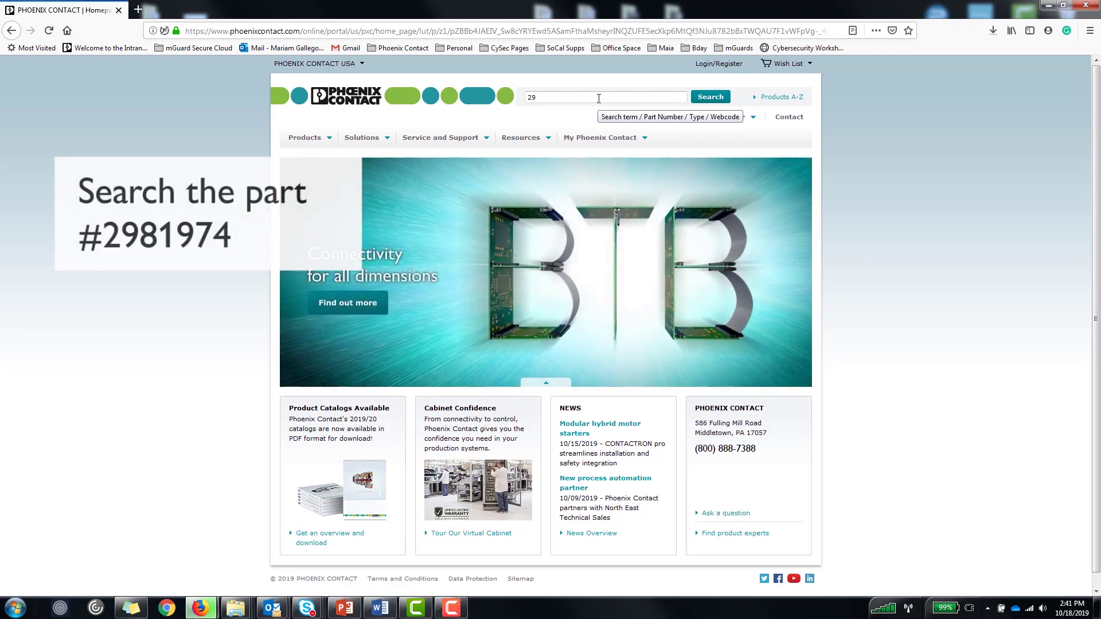
pyautogui.write('81')
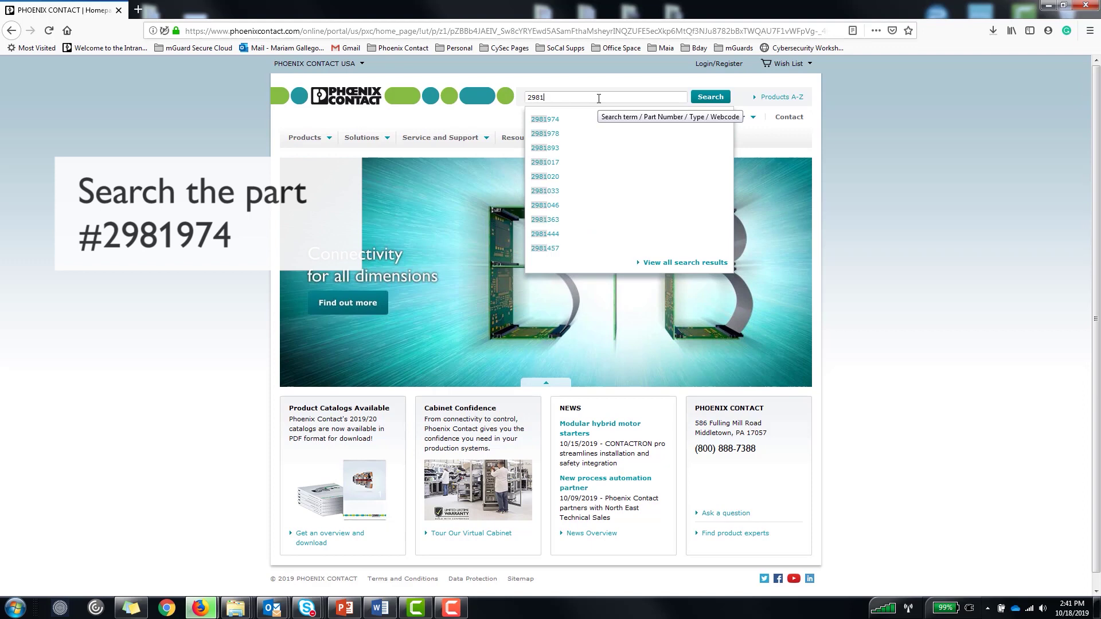
pyautogui.write('974')
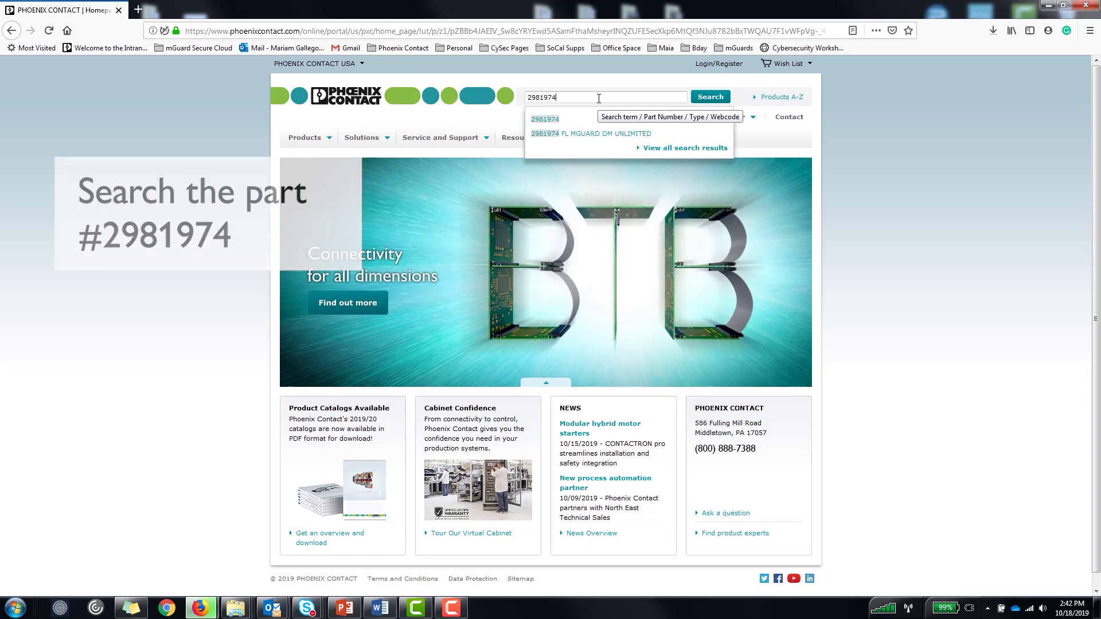
pyautogui.click(582, 133)
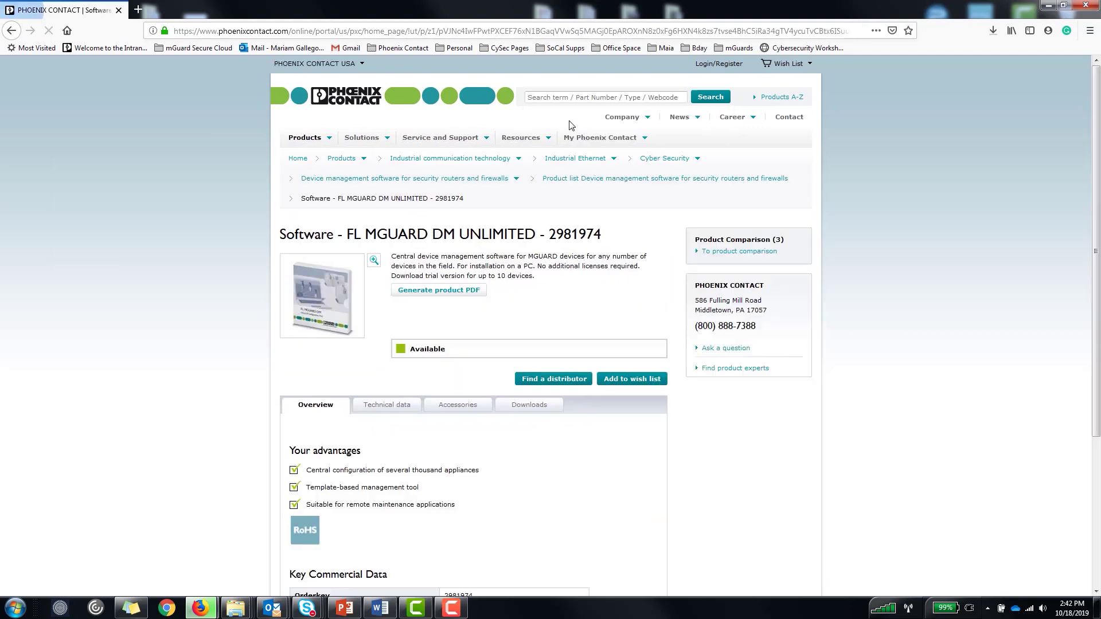
pyautogui.click(524, 408)
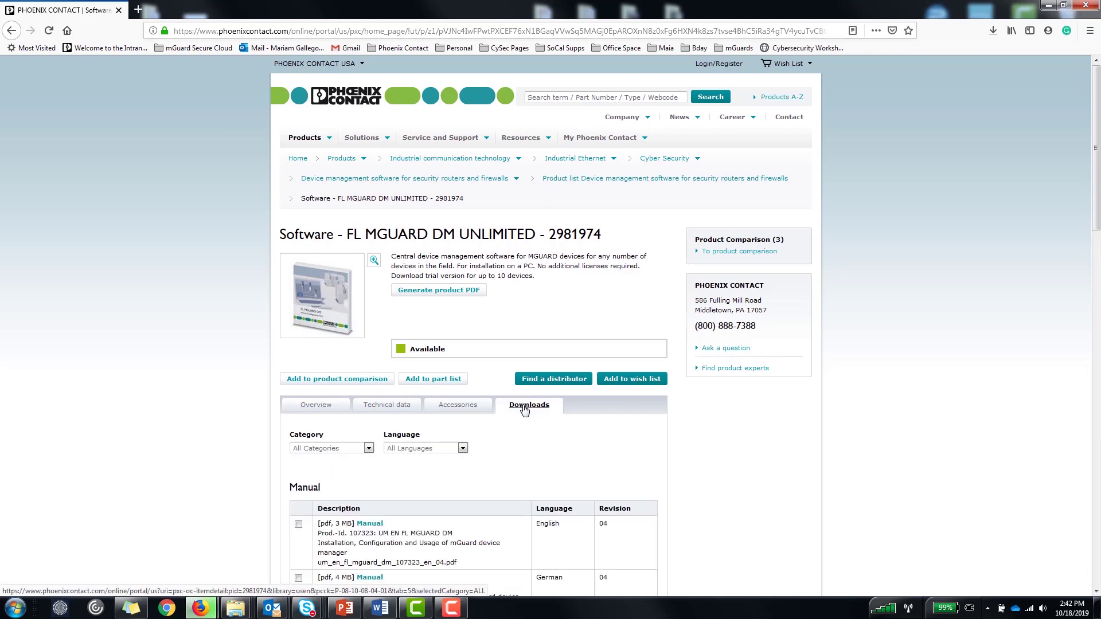
# Request the Software installation package and accept the software license terms.
pyautogui.scroll(-10, 524, 411)
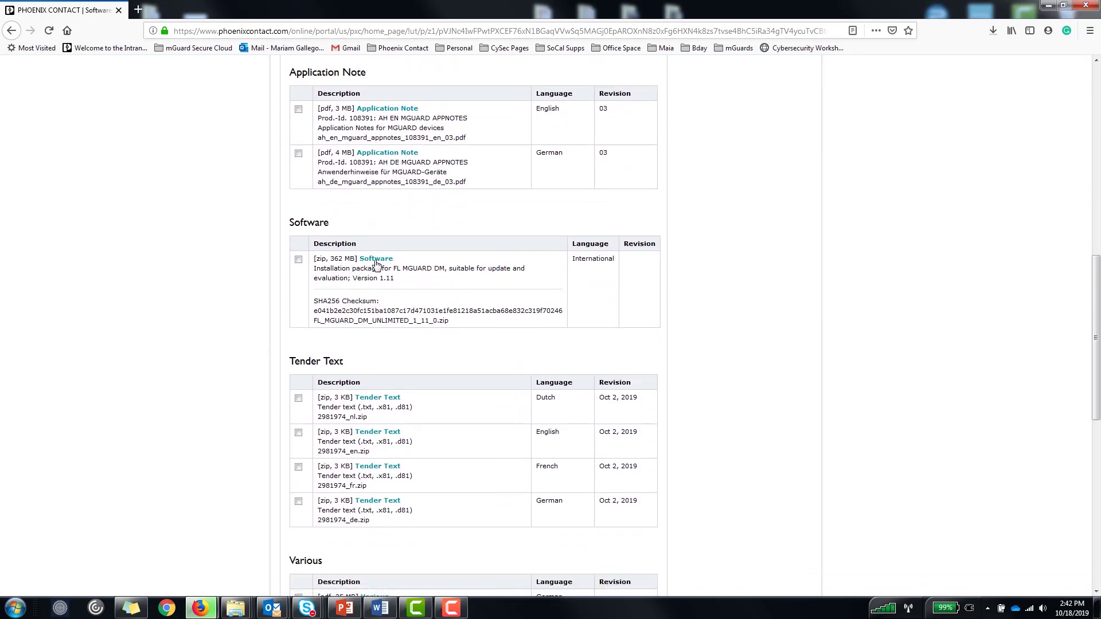
pyautogui.click(376, 260)
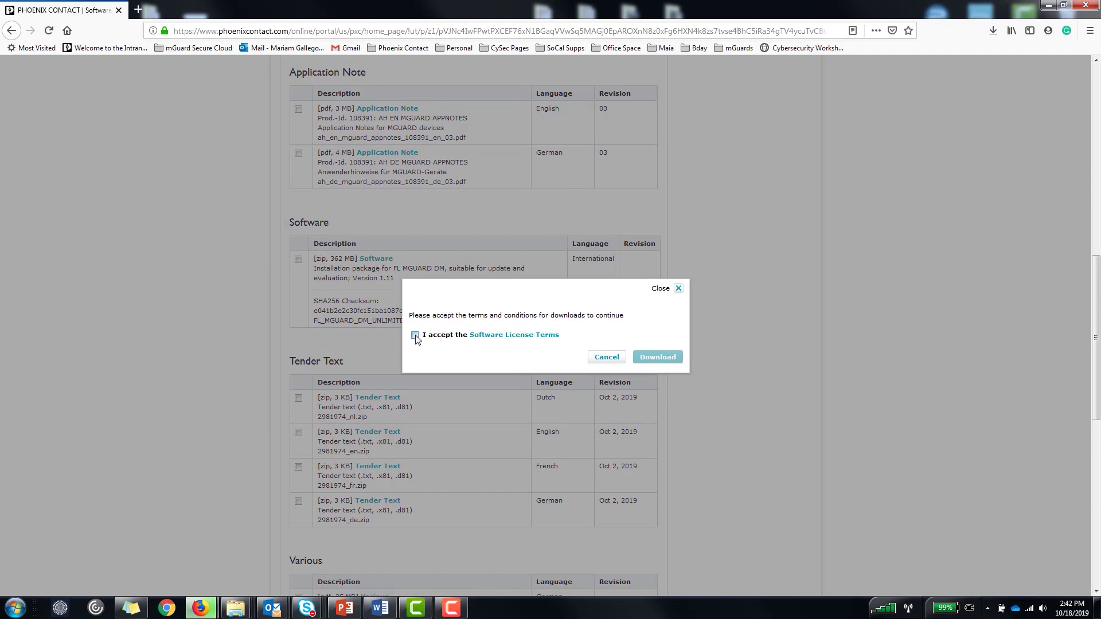
pyautogui.click(414, 335)
# Download the mGuard device manager installation package.
pyautogui.click(659, 357)
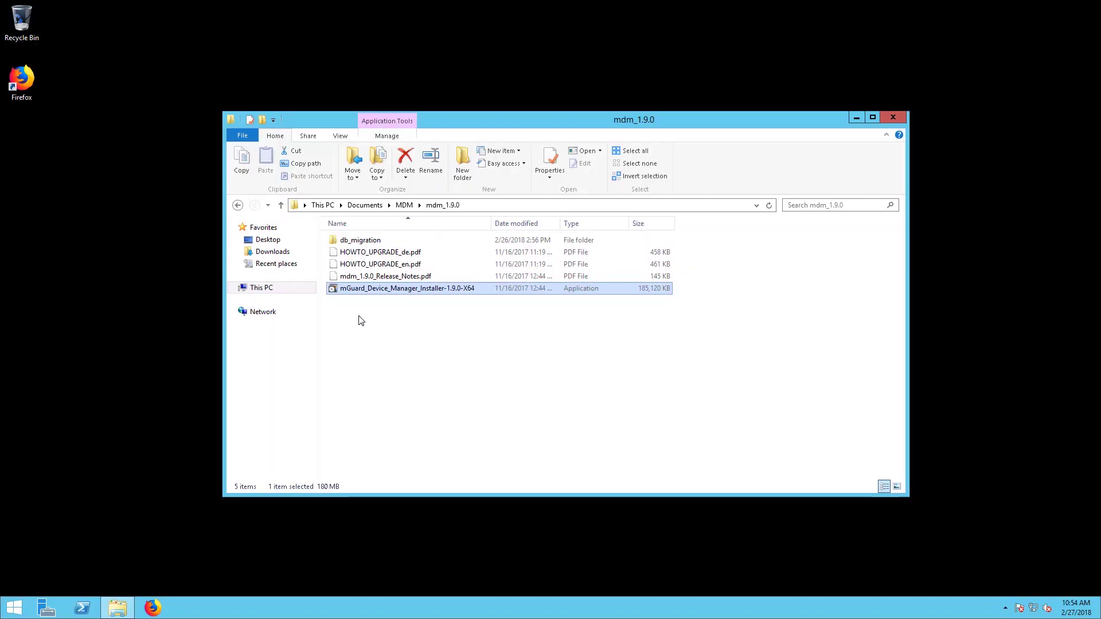
# Launch the mGuard_Device_Manager_Installer-1.9.0-X64 and approve it with the administrator password.
pyautogui.doubleClick(378, 289)
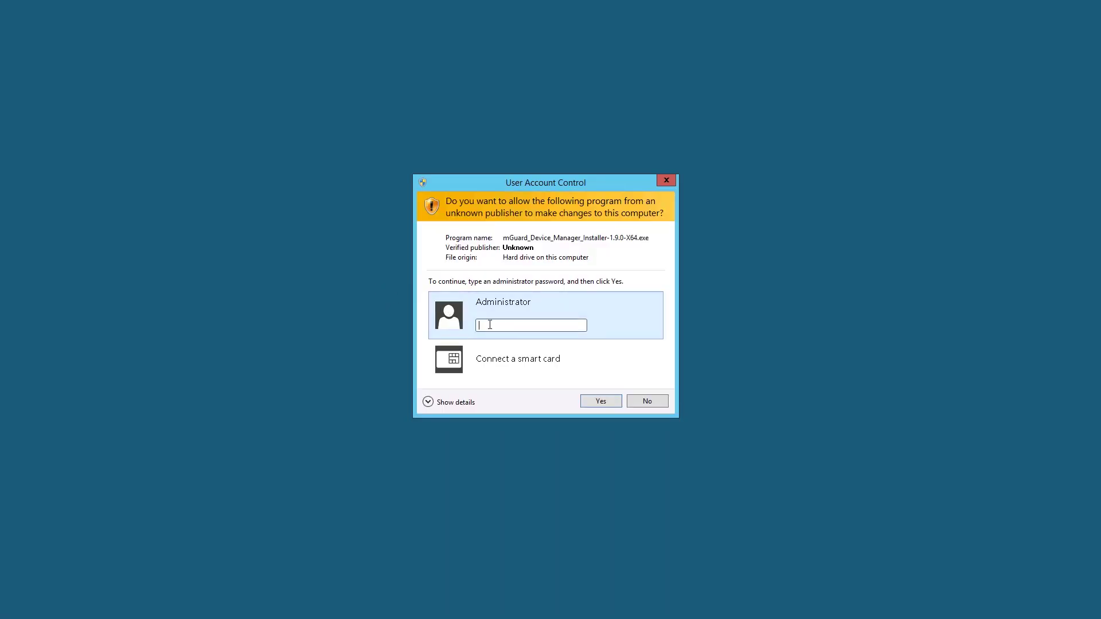
pyautogui.write('**************')
pyautogui.click(597, 404)
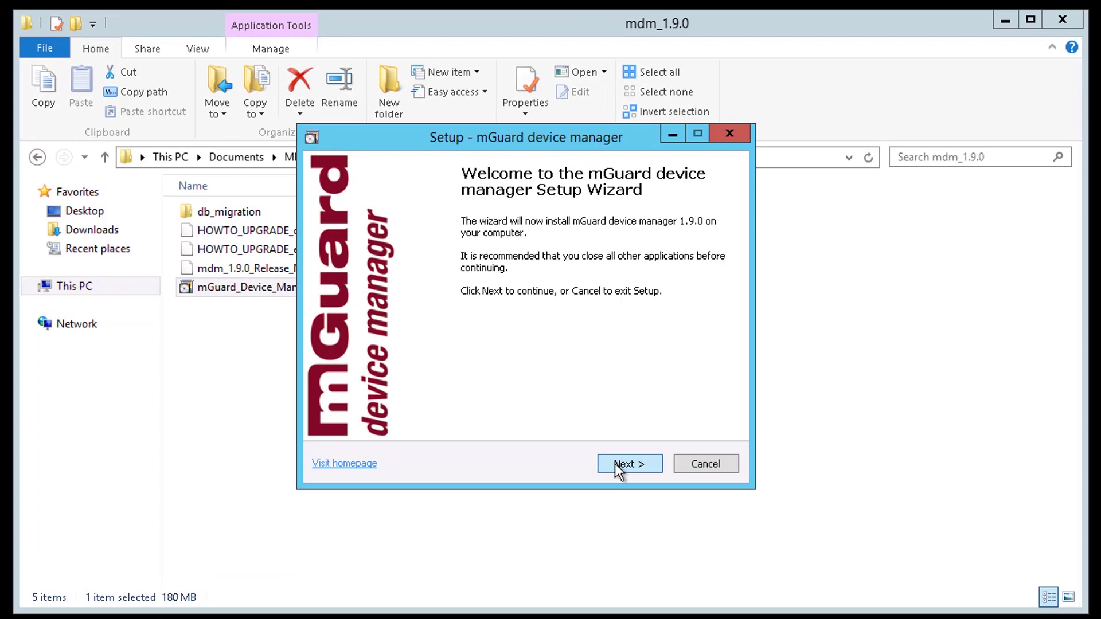
# Accept the mGuard device manager and Apache license agreements.
pyautogui.click(614, 463)
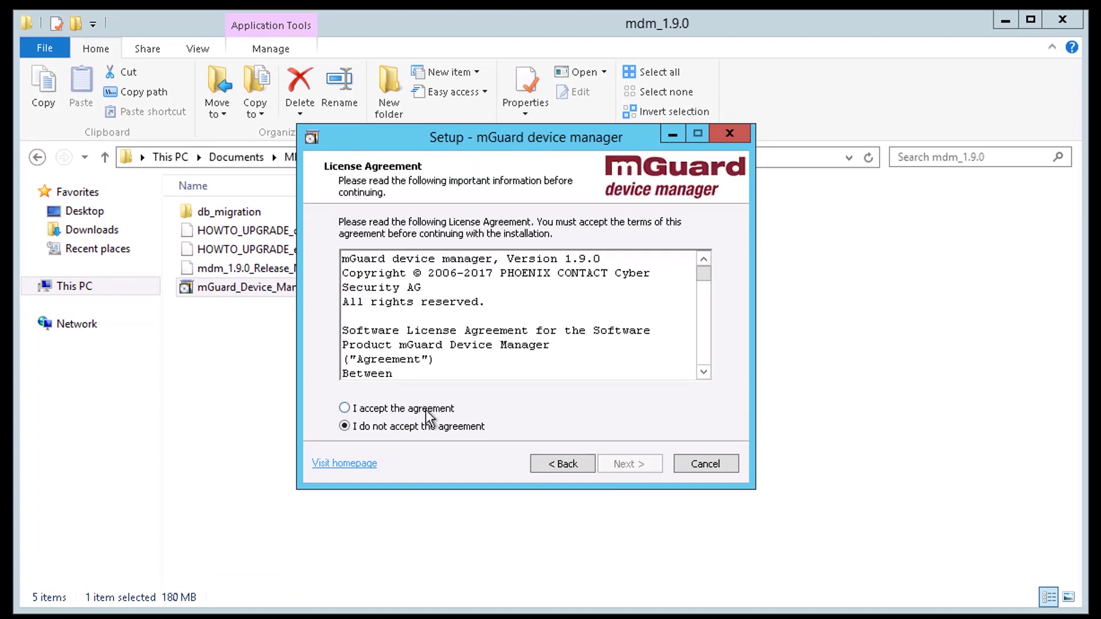
pyautogui.click(426, 408)
pyautogui.click(625, 458)
pyautogui.click(449, 411)
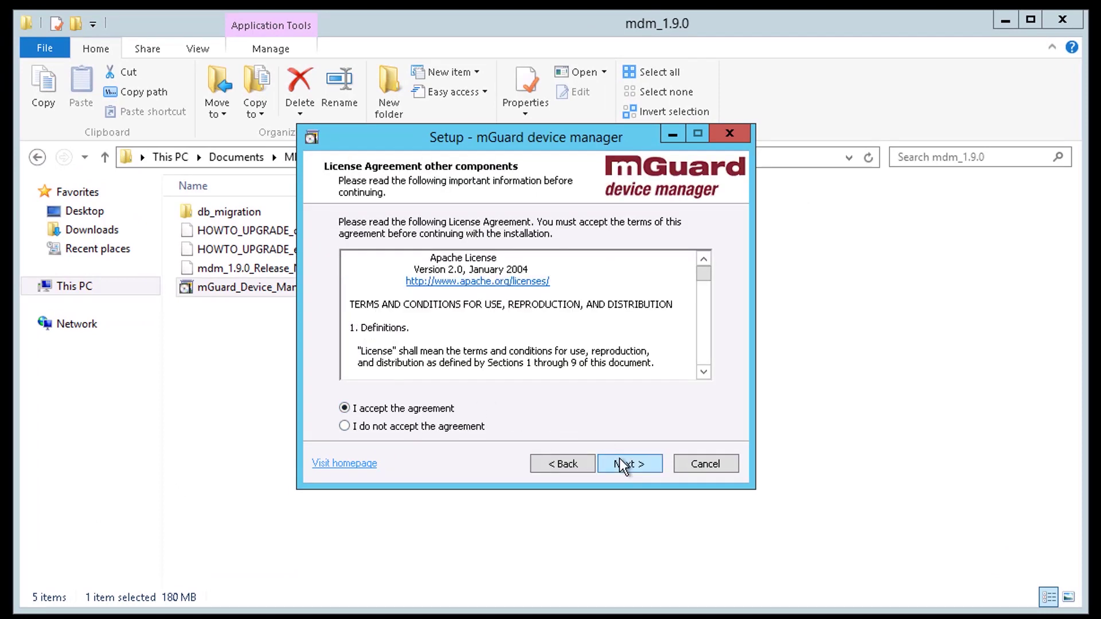
pyautogui.click(620, 459)
pyautogui.click(624, 464)
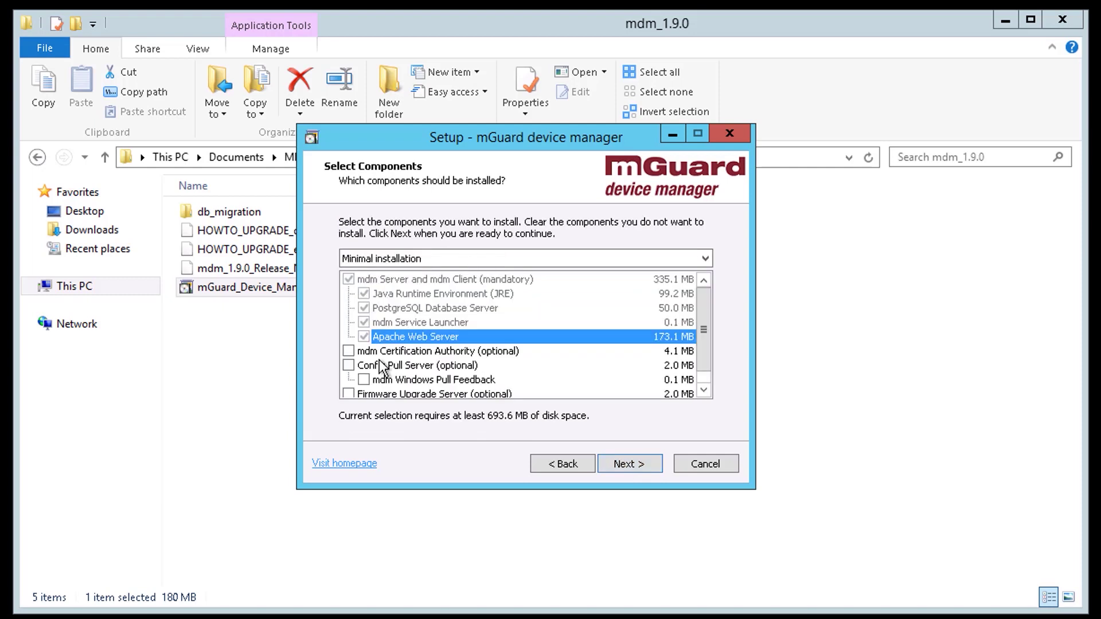
# Add the Certification Authority, Config Pull Server and Firmware Upgrade Server components.
pyautogui.click(348, 351)
pyautogui.click(349, 365)
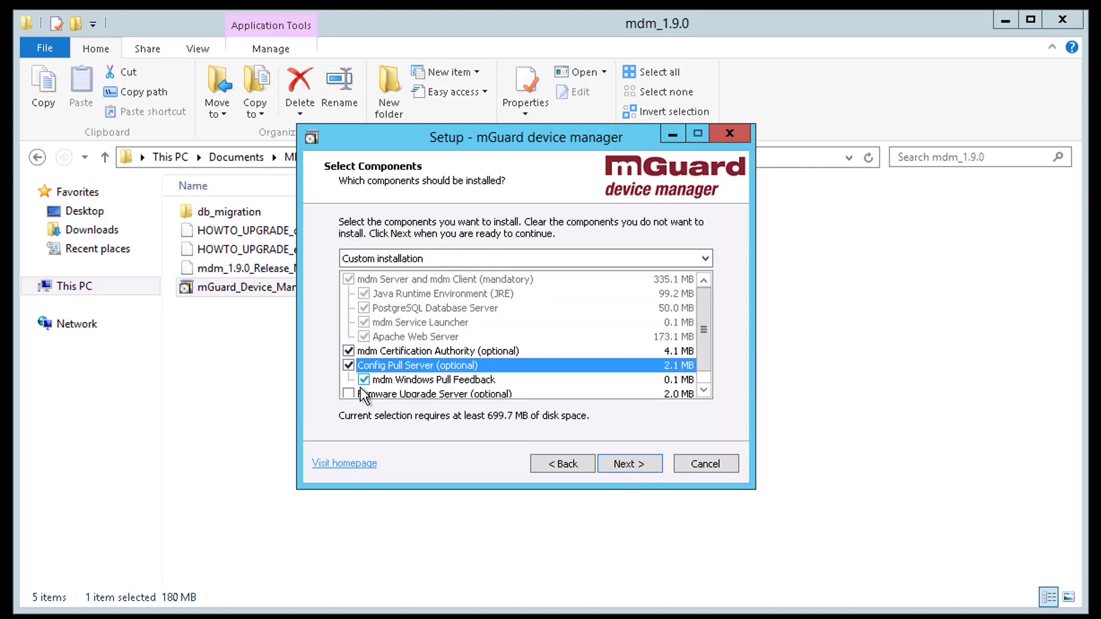
pyautogui.click(439, 393)
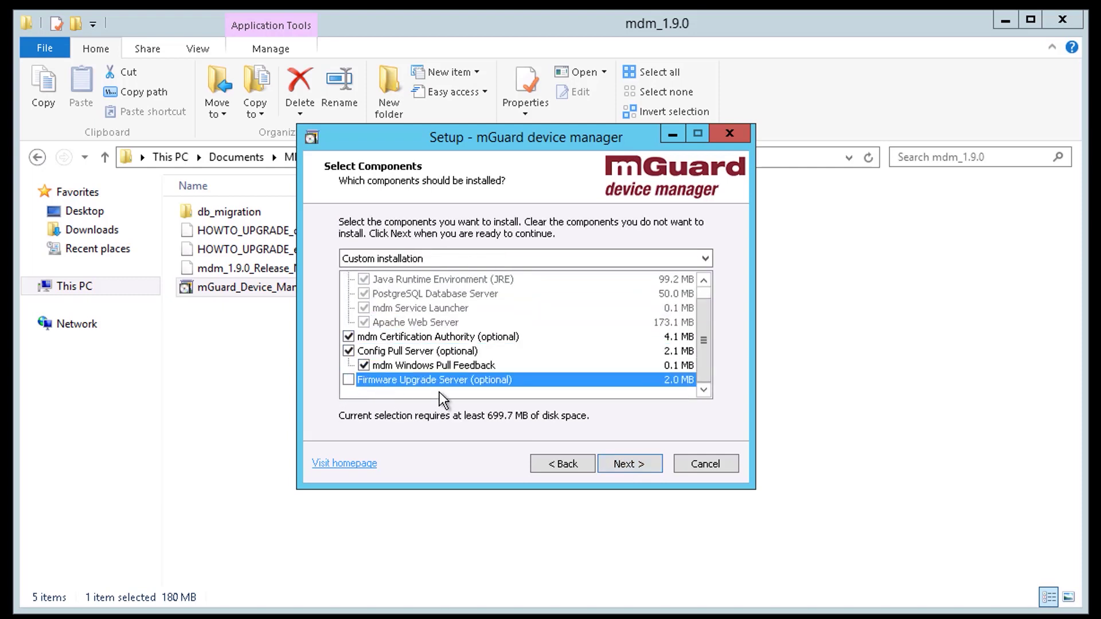
pyautogui.click(347, 379)
# Choose to install without a license in evaluation mode.
pyautogui.click(624, 462)
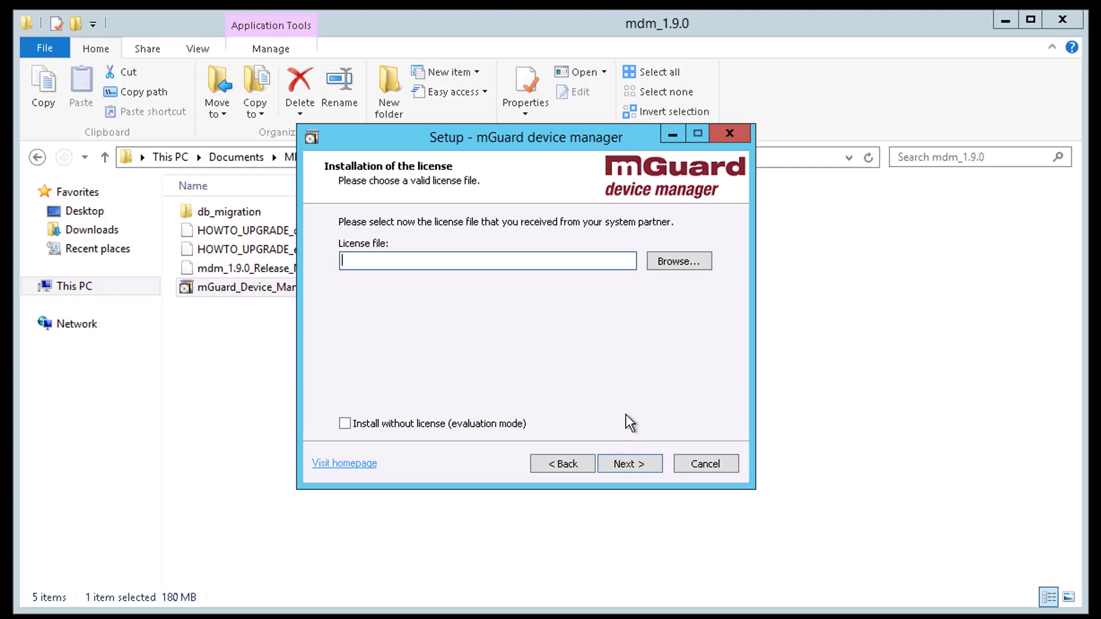
pyautogui.click(444, 424)
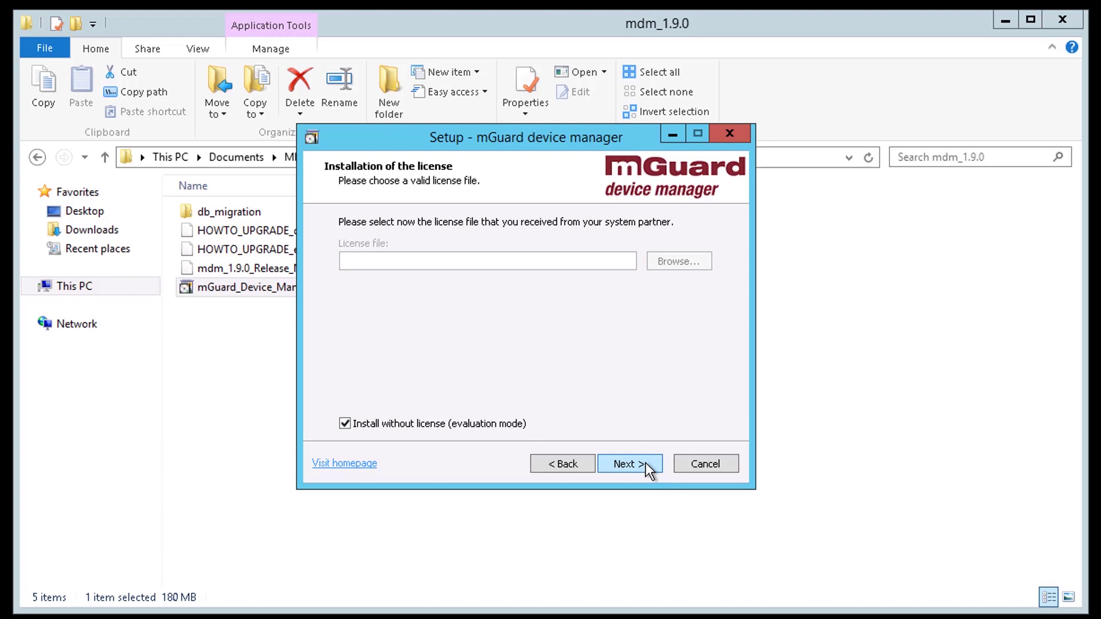
pyautogui.click(630, 464)
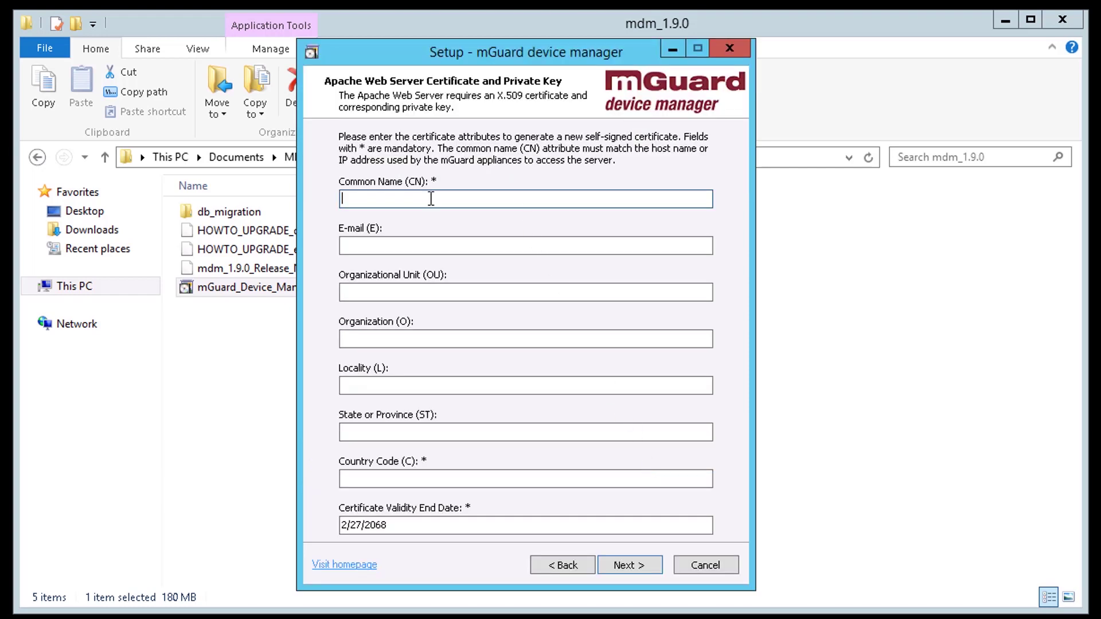
# Enter certificate common name 10.0.0.100 and the administrator's e-mail address.
pyautogui.write('10.0.0.100')
pyautogui.press('Tab')
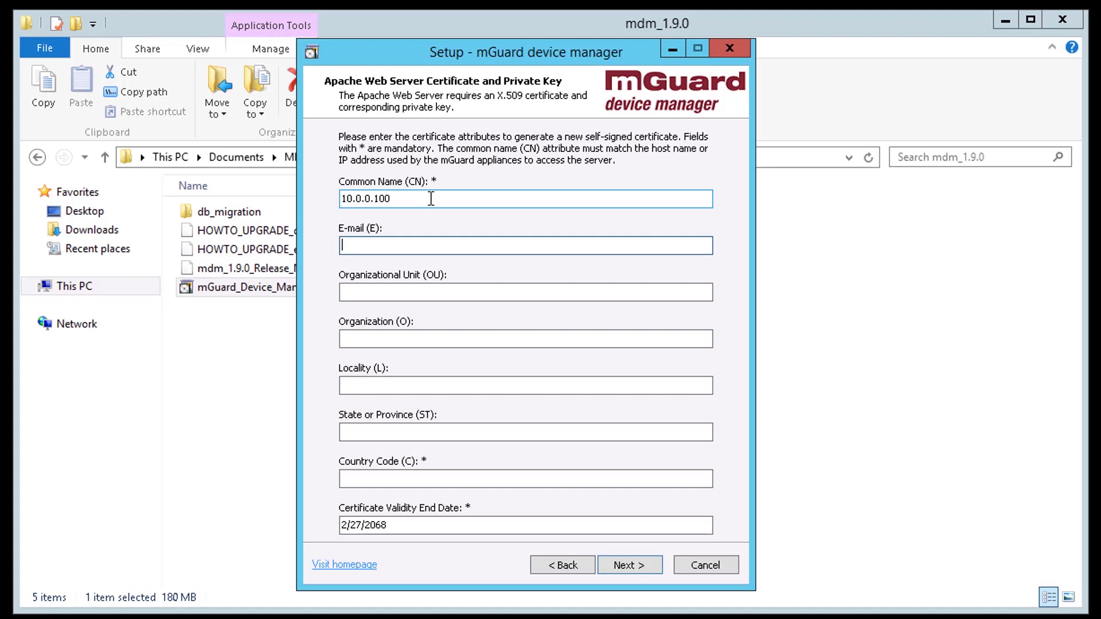
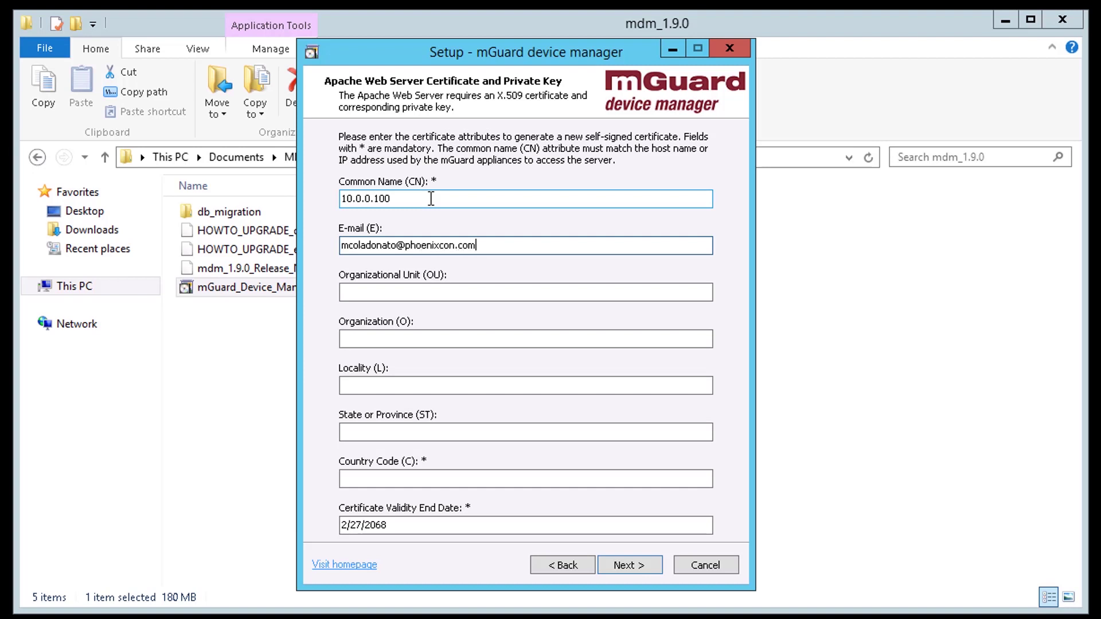
pyautogui.press('Tab')
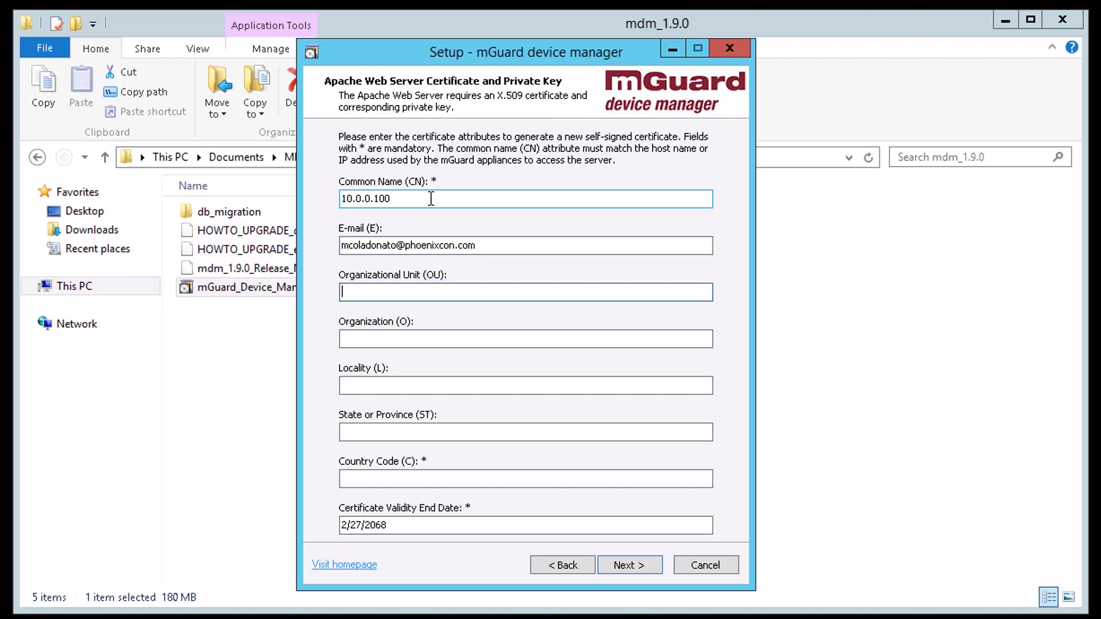
# Fill in unit IMA, organization Marketing, locality Middletown, state PA, country US.
pyautogui.write('IMA')
pyautogui.press('Tab')
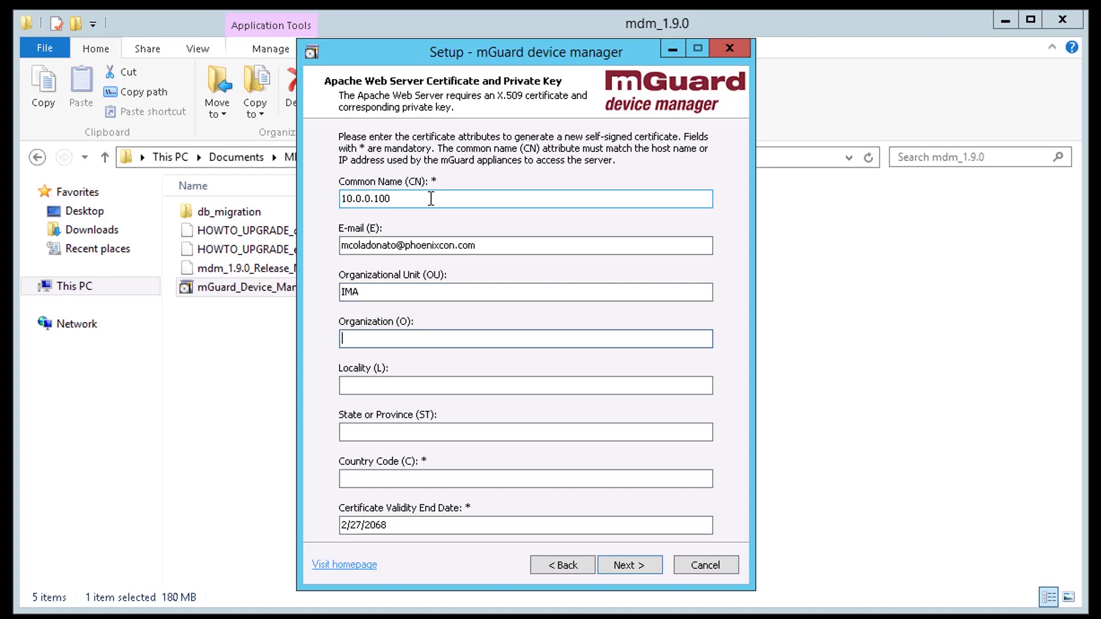
pyautogui.write('Marketing')
pyautogui.press('Tab')
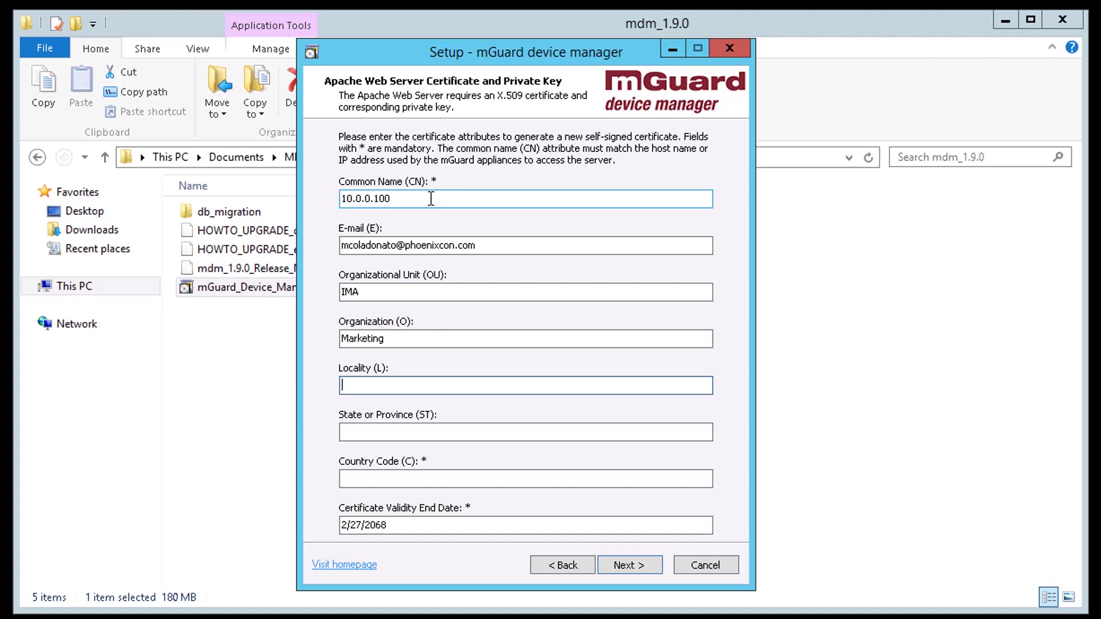
pyautogui.write('Middletown')
pyautogui.press('Tab')
pyautogui.write('PA')
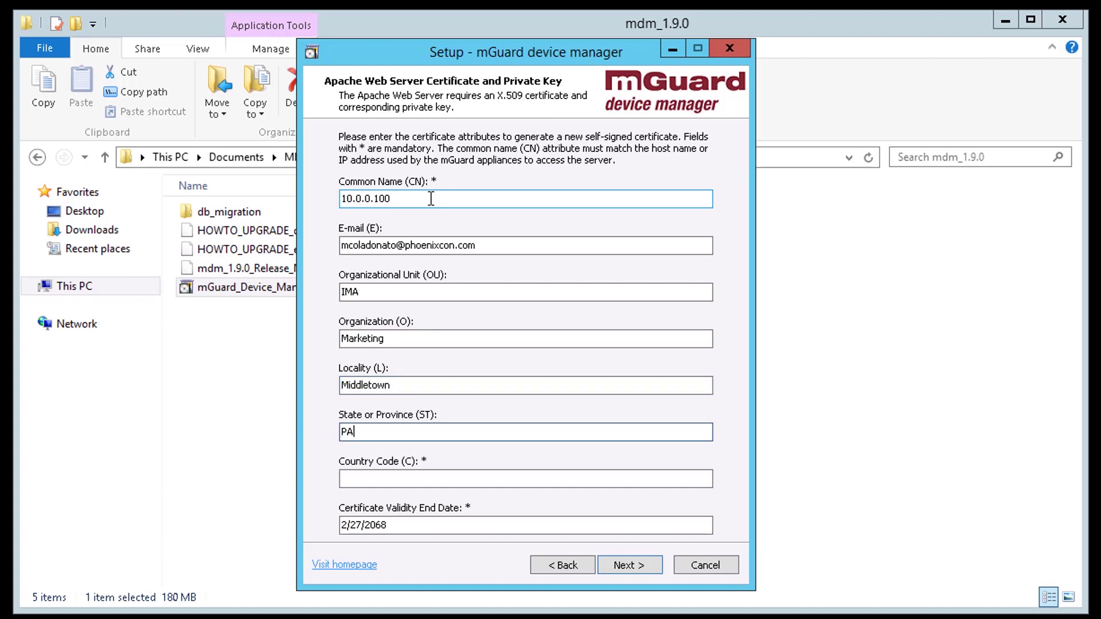
pyautogui.press('Tab')
pyautogui.write('US')
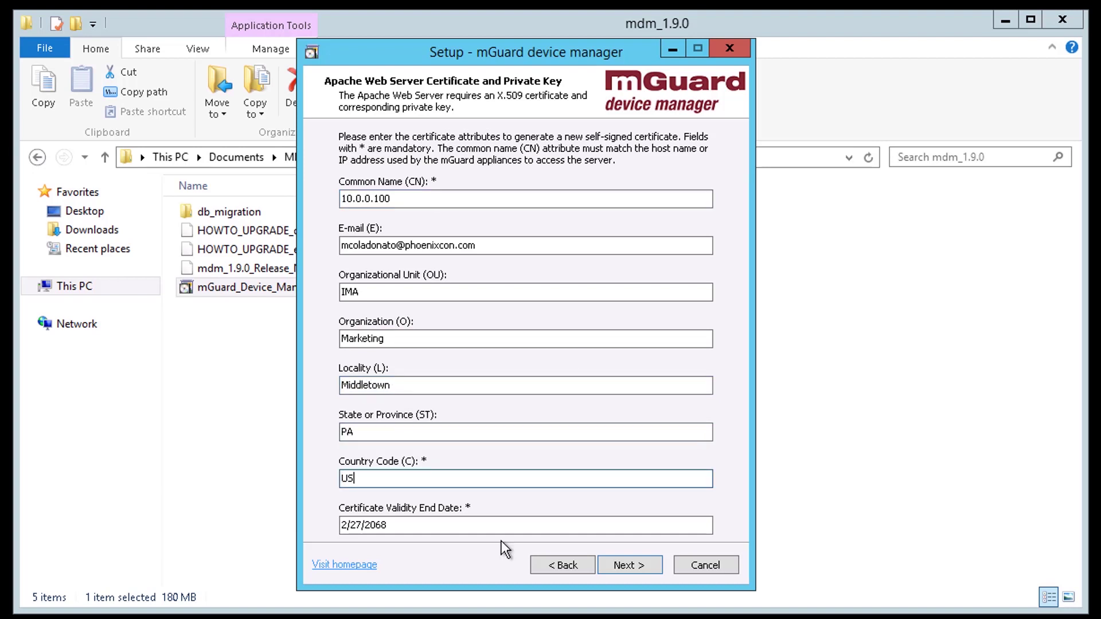
pyautogui.click(636, 565)
# Enter the directory-access password and start retyping it in Repeat password.
pyautogui.click(421, 247)
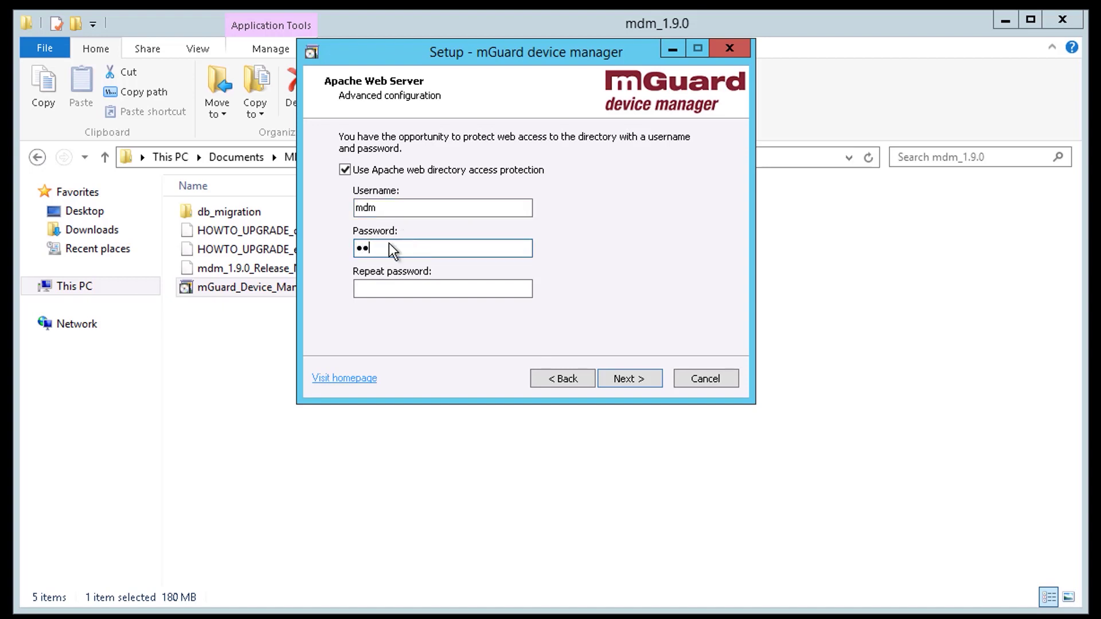
pyautogui.write('***')
pyautogui.press('Tab')
pyautogui.write('*****')
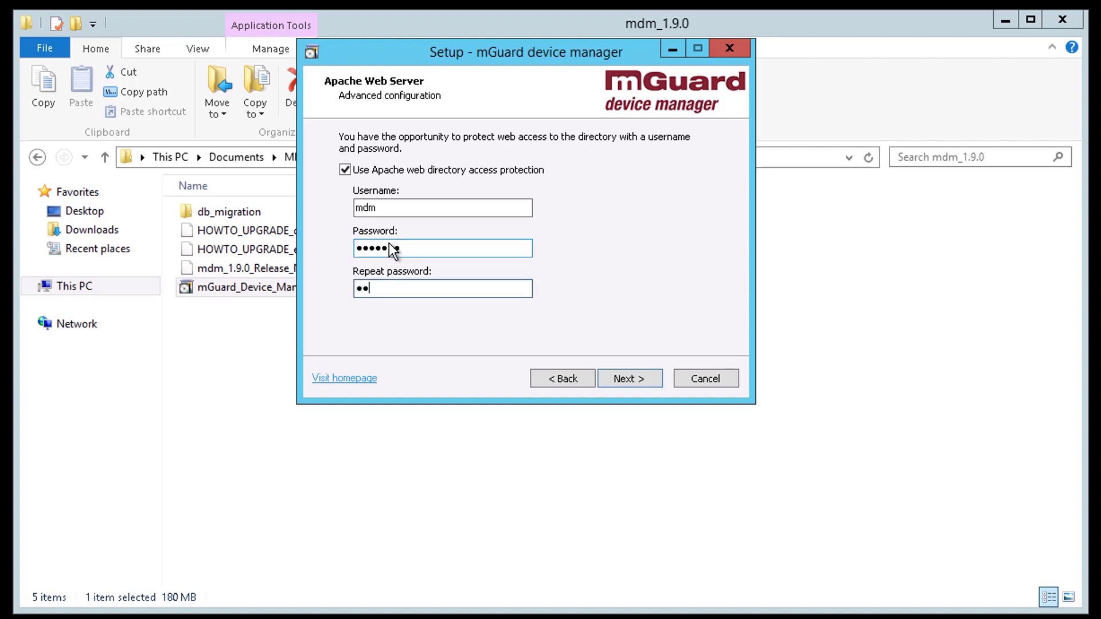
pyautogui.write('**')
# Confirm access protection and name the CA certificate MDM_CA.
pyautogui.click(625, 380)
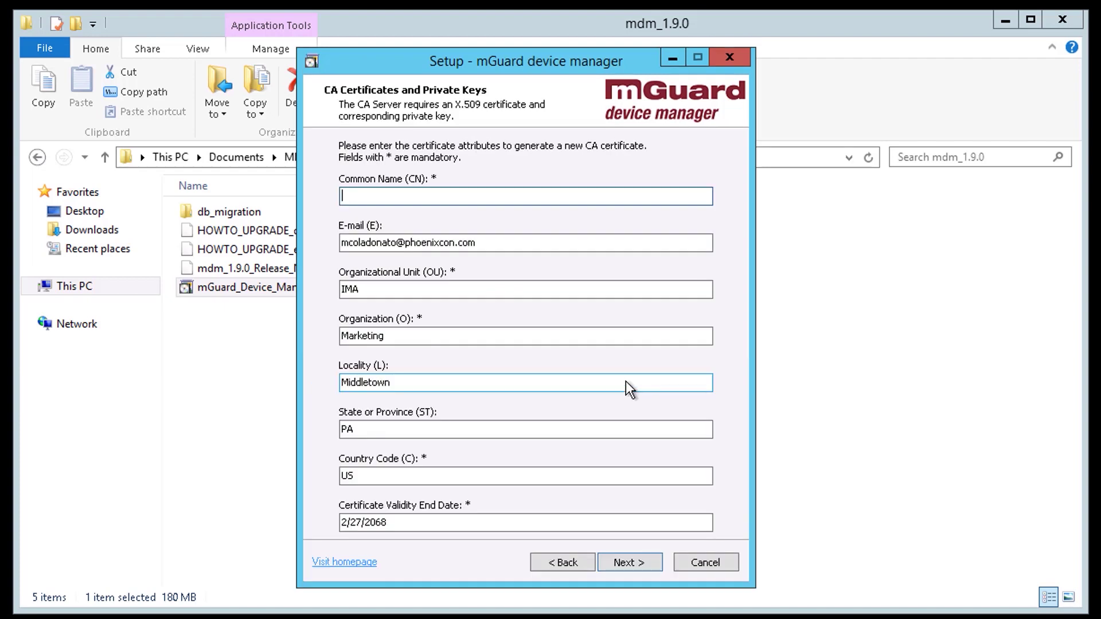
pyautogui.write('MDM_CA')
pyautogui.click(632, 562)
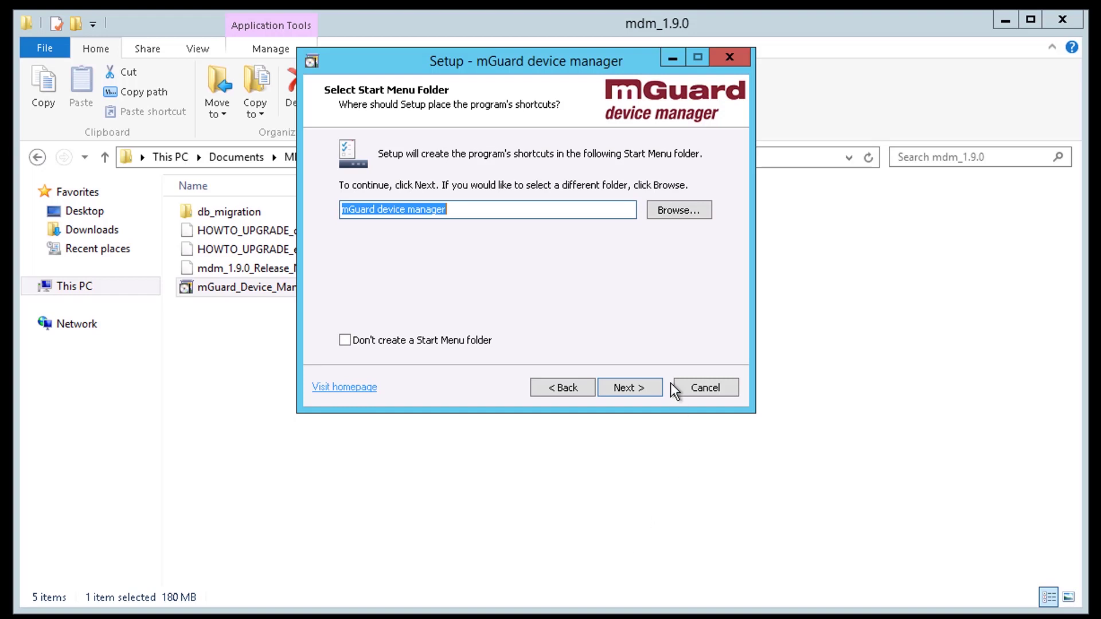
# Install into the default 'mGuard device manager' Start Menu folder, finish, and close the folder window.
pyautogui.click(637, 395)
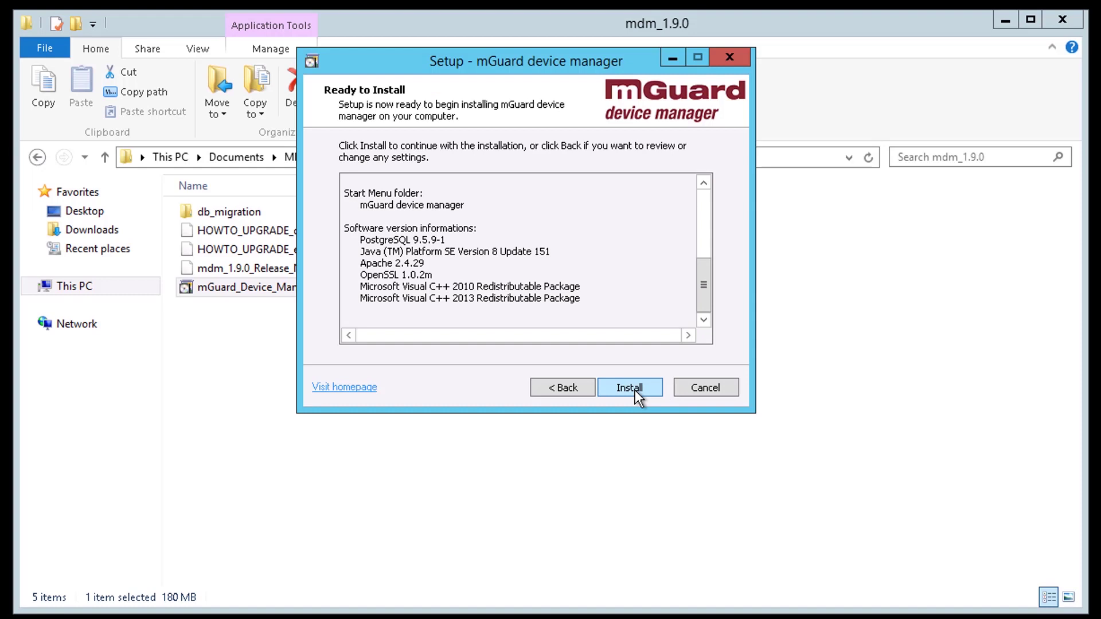
pyautogui.click(635, 390)
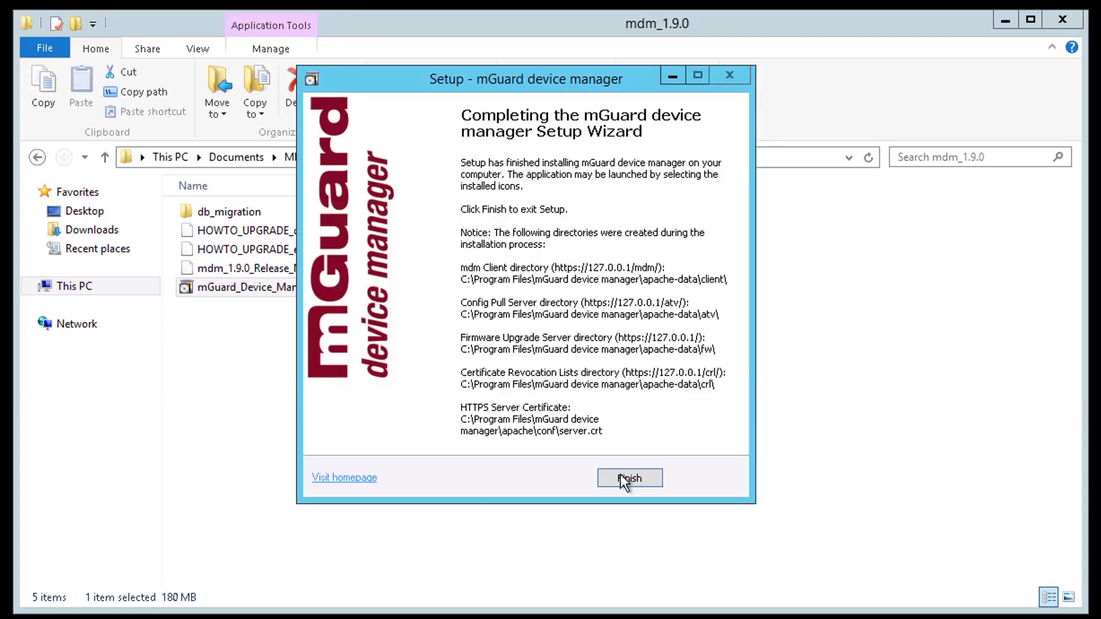
pyautogui.click(622, 477)
pyautogui.click(1062, 19)
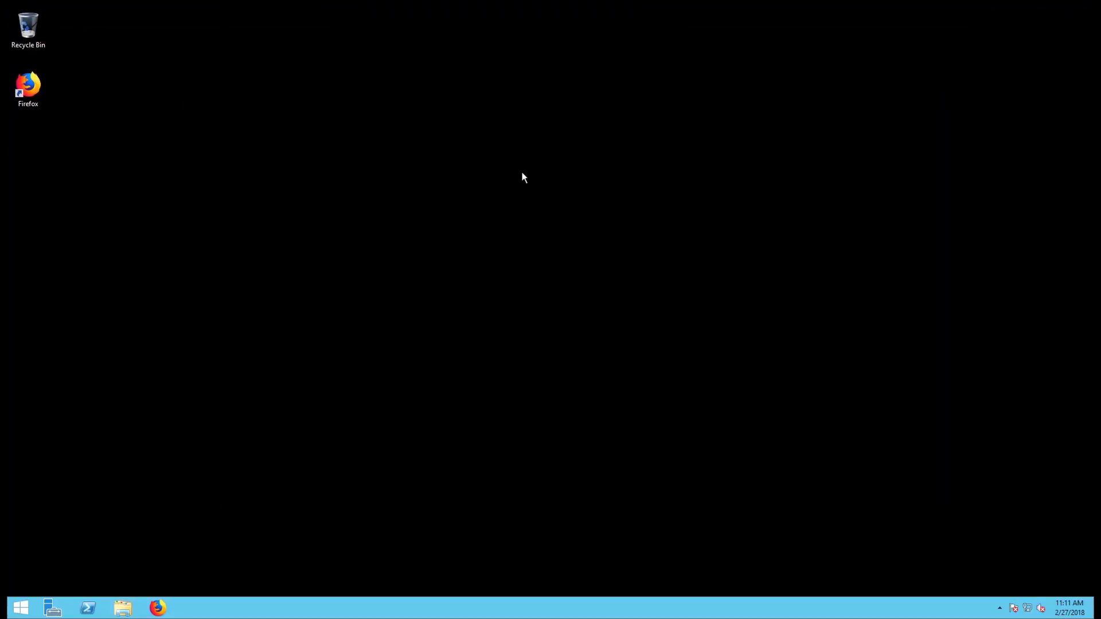
# Launch the mdm Client Application from the Start screen's app list.
pyautogui.click(20, 607)
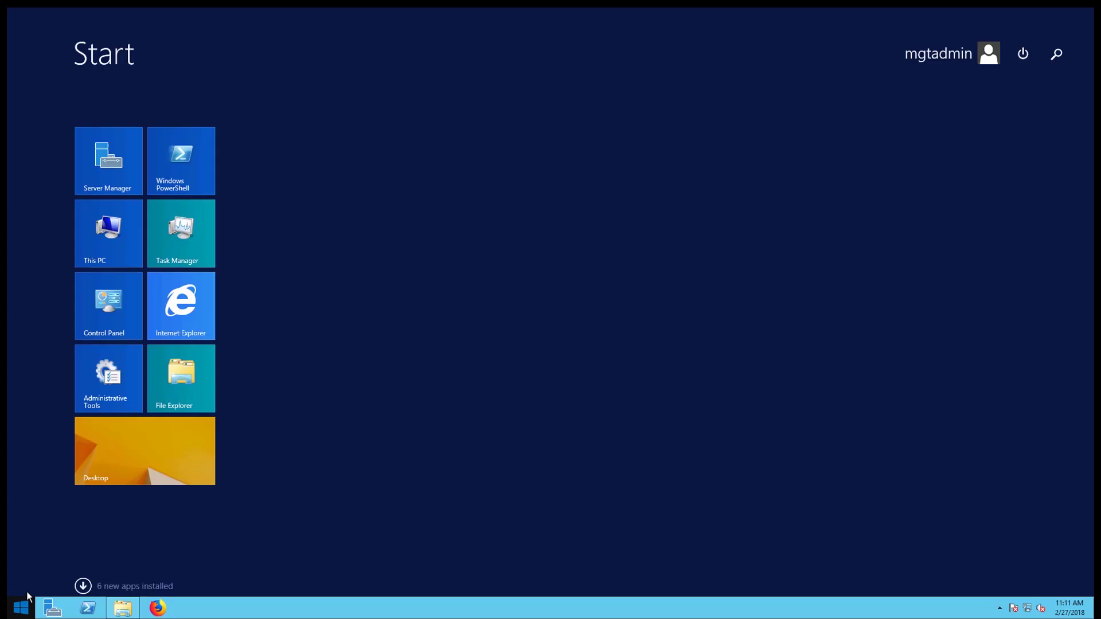
pyautogui.click(86, 584)
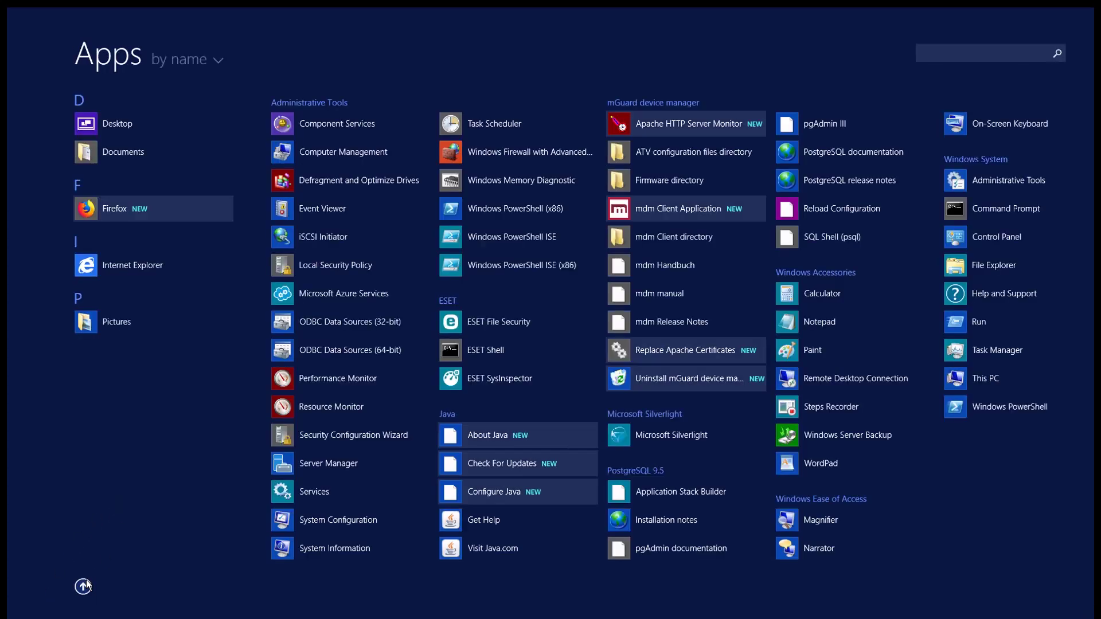
pyautogui.click(689, 209)
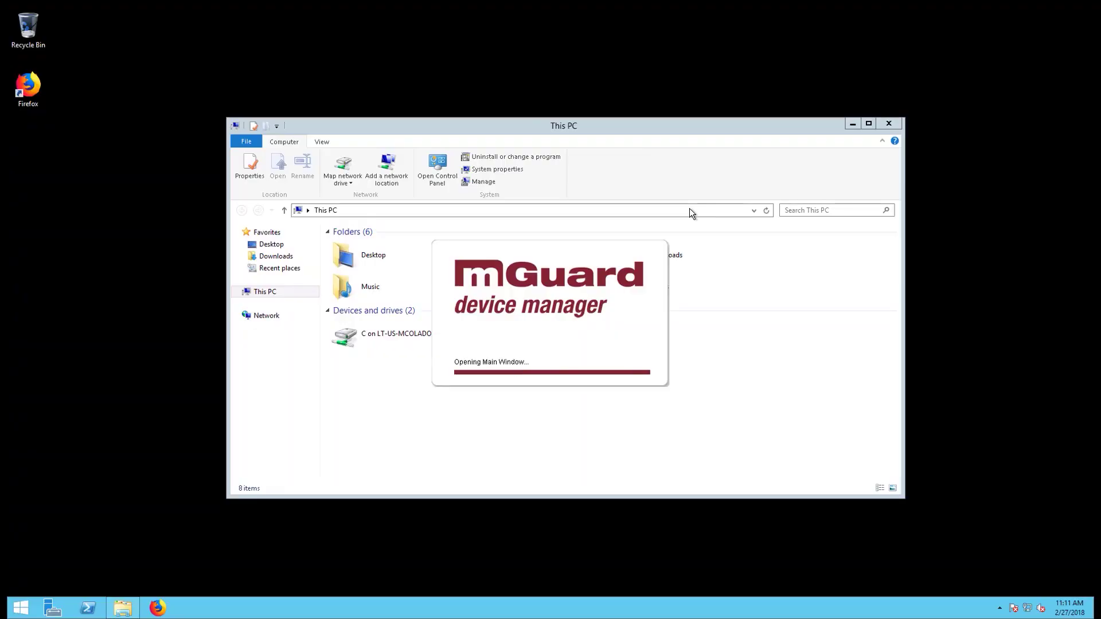
# Log in to localhost port 7001 as admin with the account password.
pyautogui.click(299, 236)
pyautogui.write('admin')
pyautogui.press('Tab')
pyautogui.write('admin')
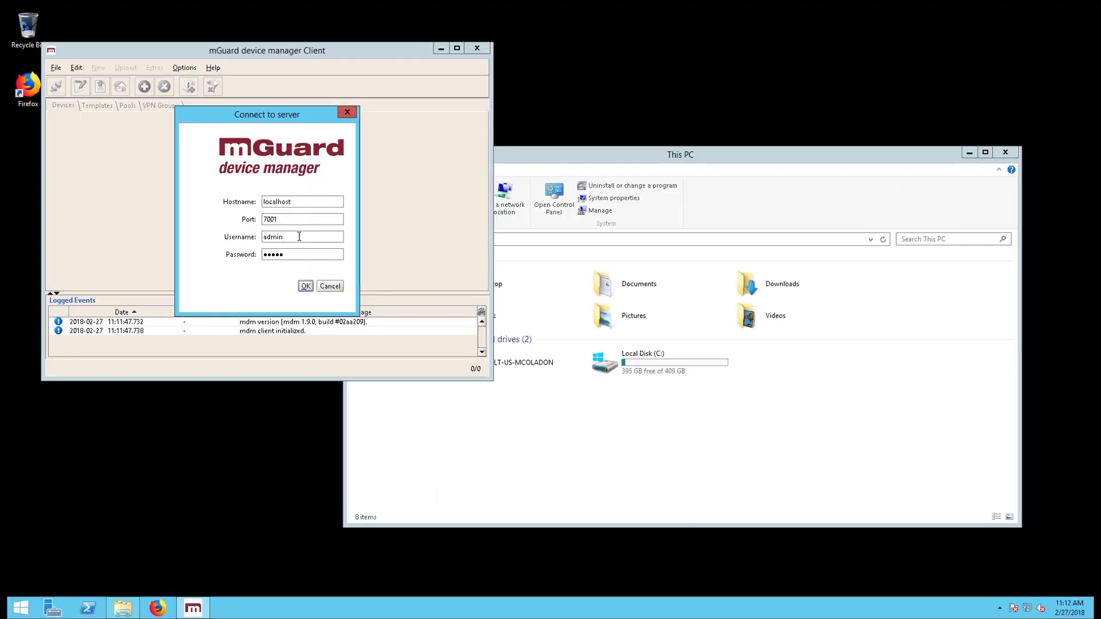
pyautogui.click(305, 286)
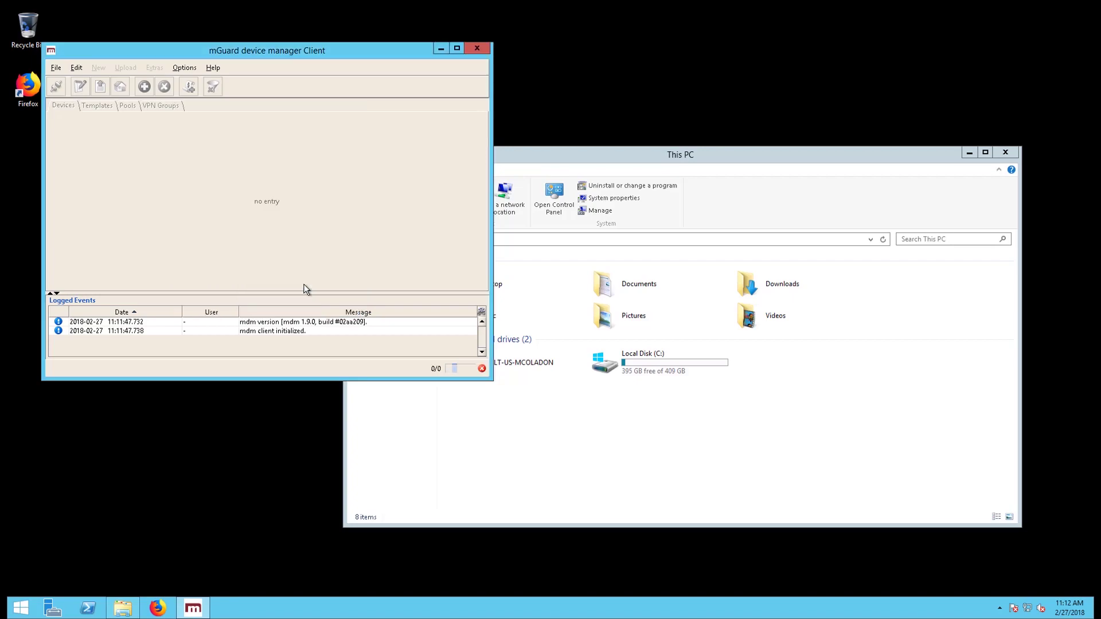